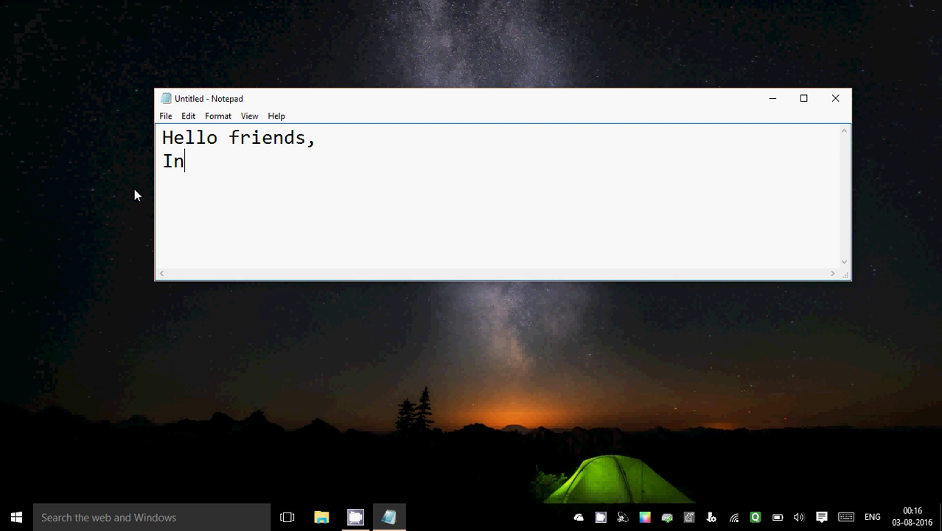
Complete the note's second line to read "In this video we see how to set Screen Saver in Windows 10."
{"action": "type", "text": "s vide"}
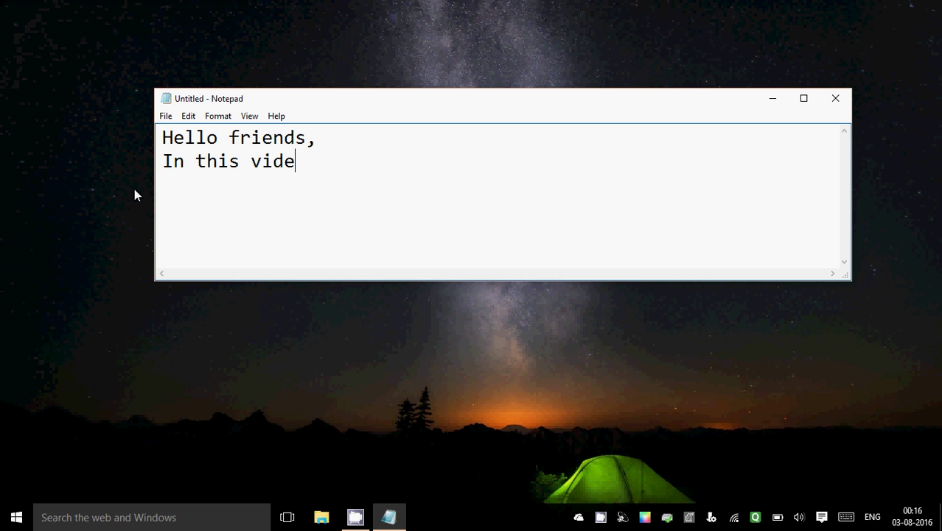
{"action": "type", "text": "o we see ho"}
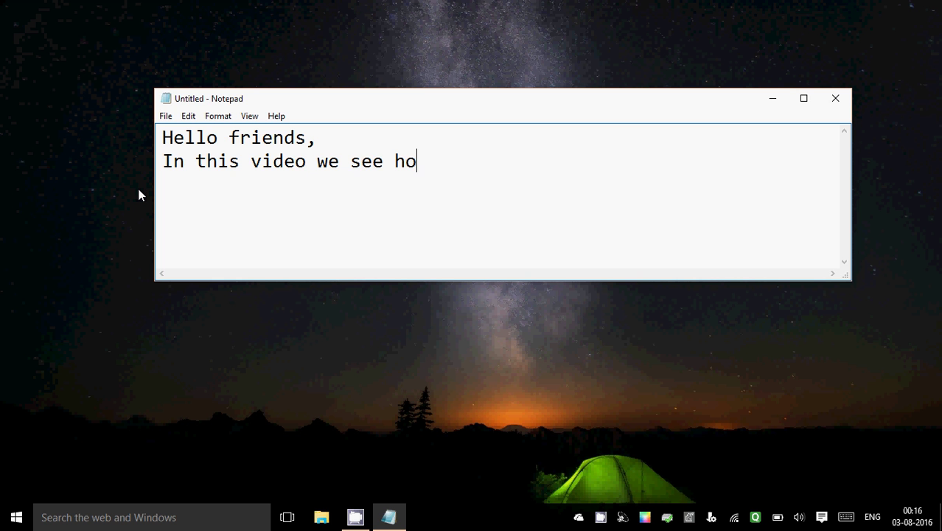
{"action": "type", "text": "w to set "}
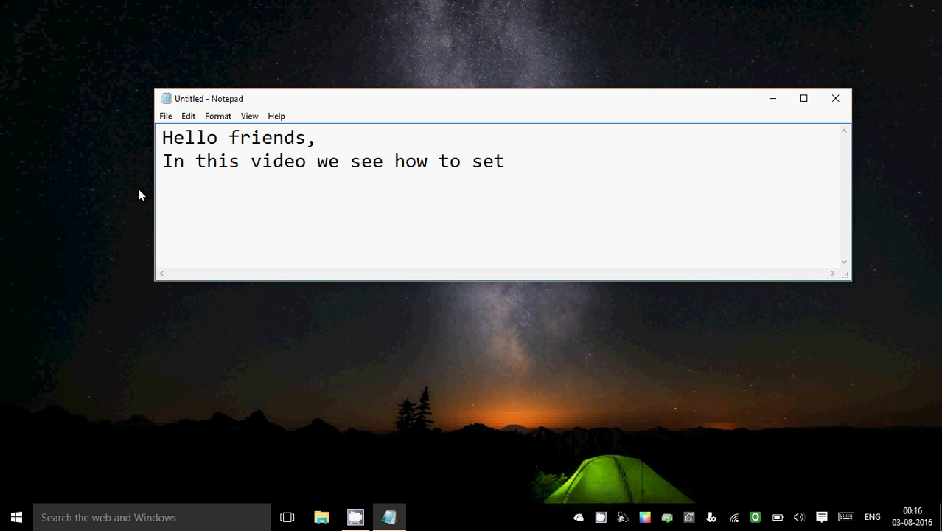
{"action": "type", "text": "Screen "}
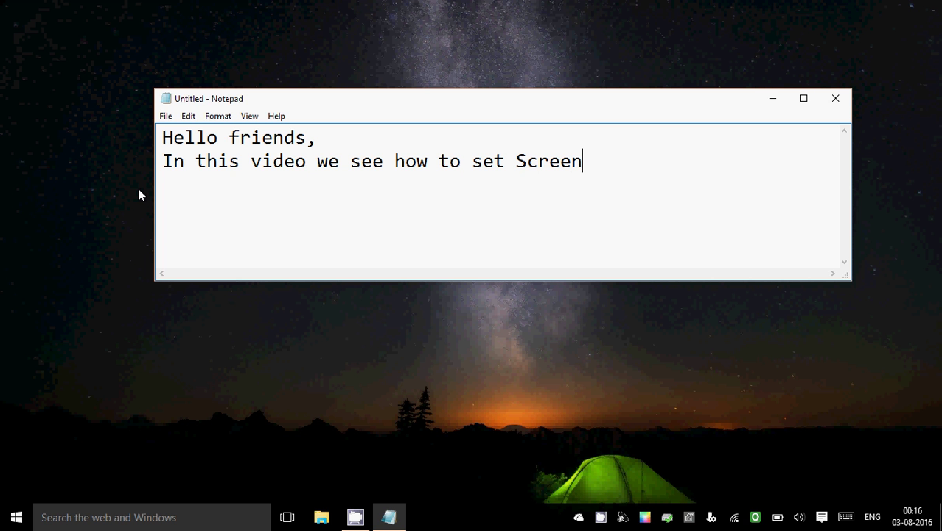
{"action": "type", "text": "Saver "}
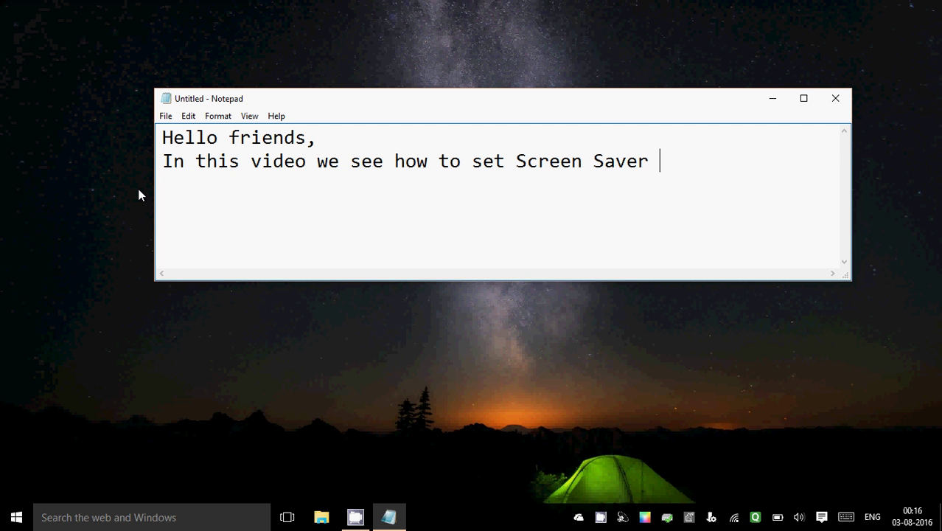
{"action": "type", "text": "in Windo"}
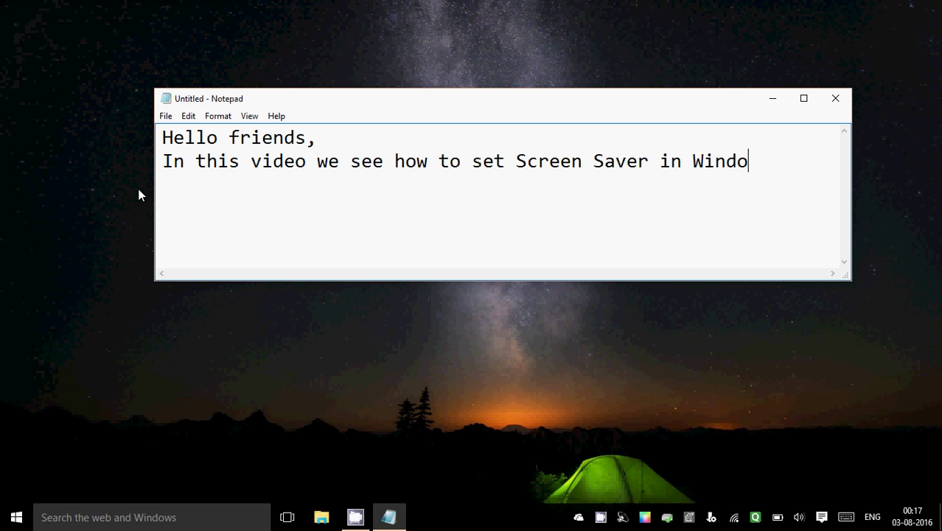
{"action": "type", "text": "ws 10."}
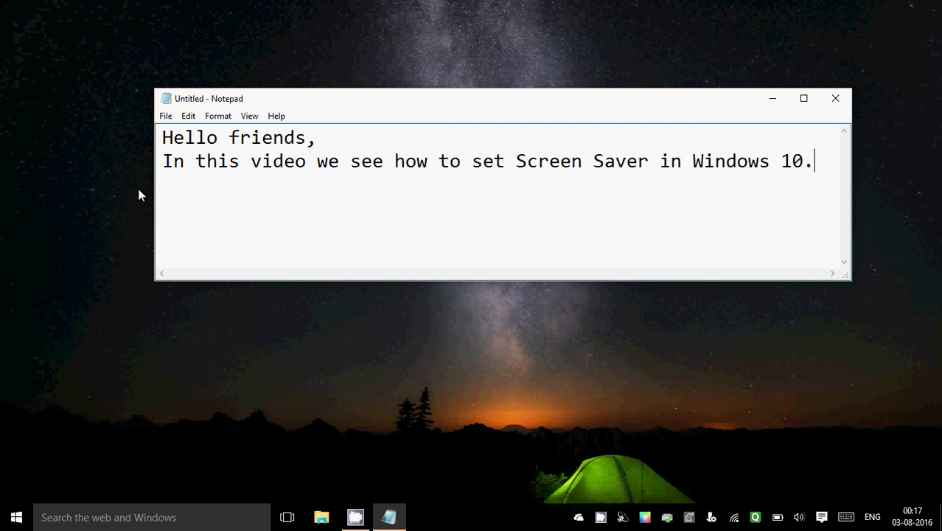
Add a third line to the note reading "first right click by mouse anywhere on desktop."
{"action": "key", "text": "Return"}
{"action": "type", "text": "first "}
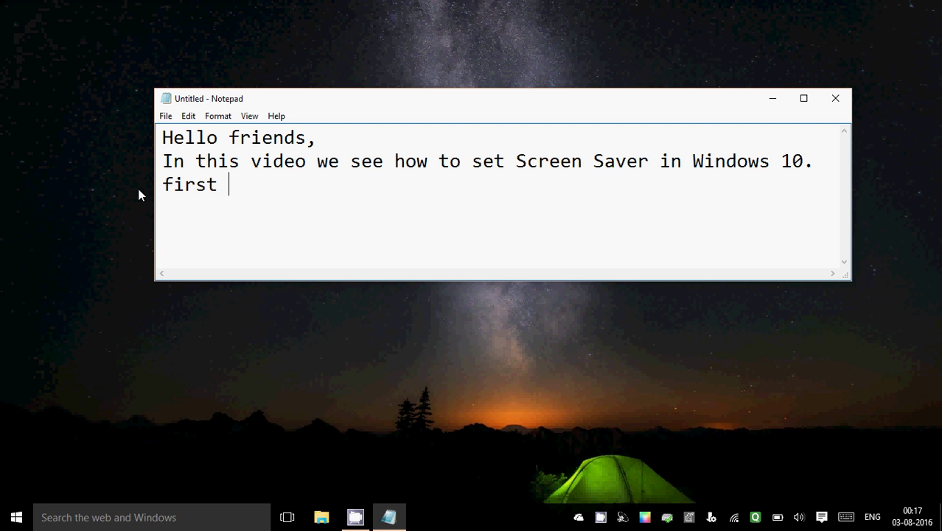
{"action": "type", "text": "right "}
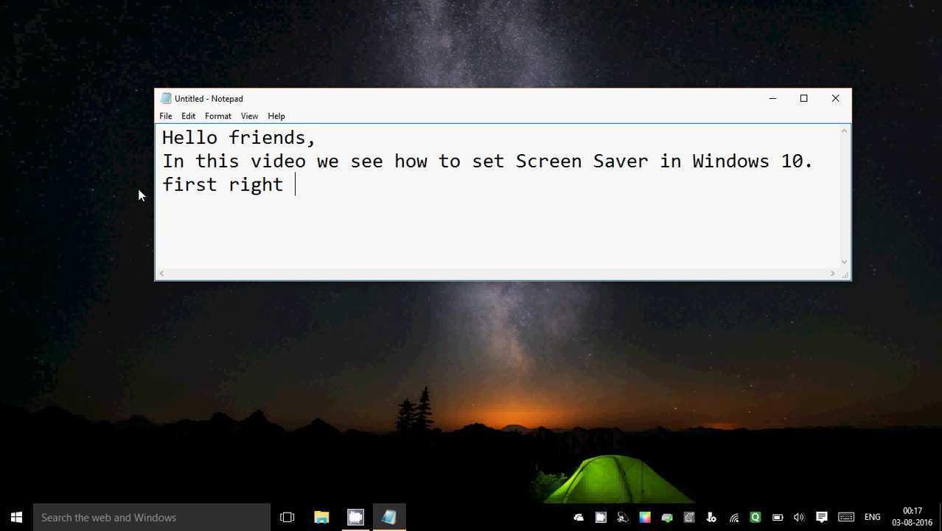
{"action": "type", "text": "click by "}
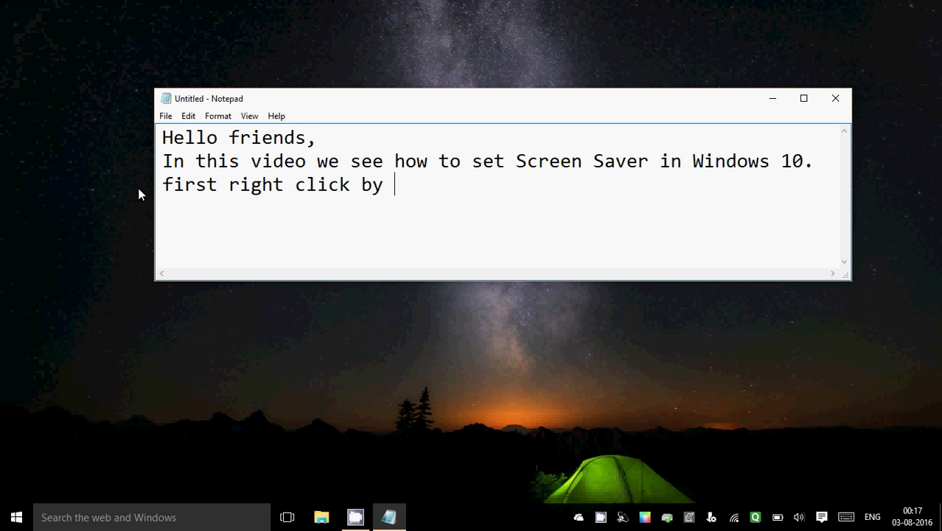
{"action": "type", "text": "mouse anywhere"}
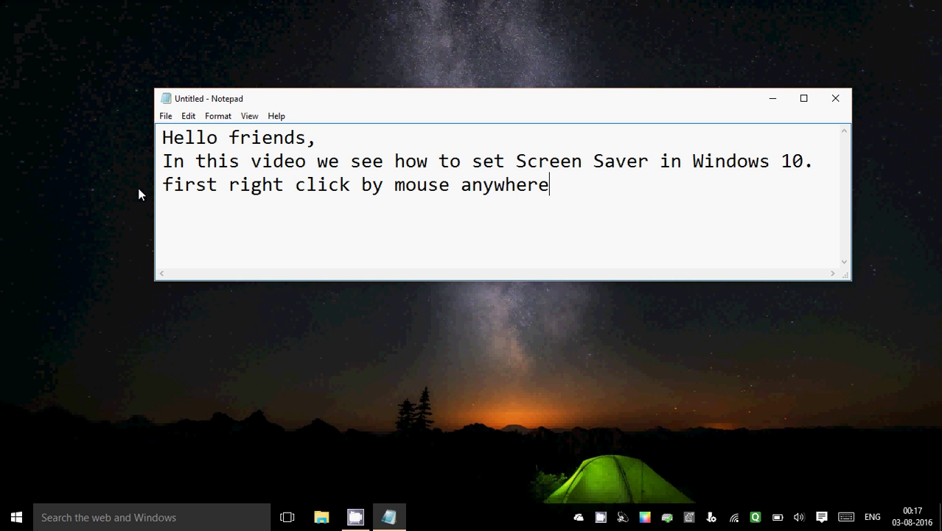
{"action": "type", "text": " on desktop"}
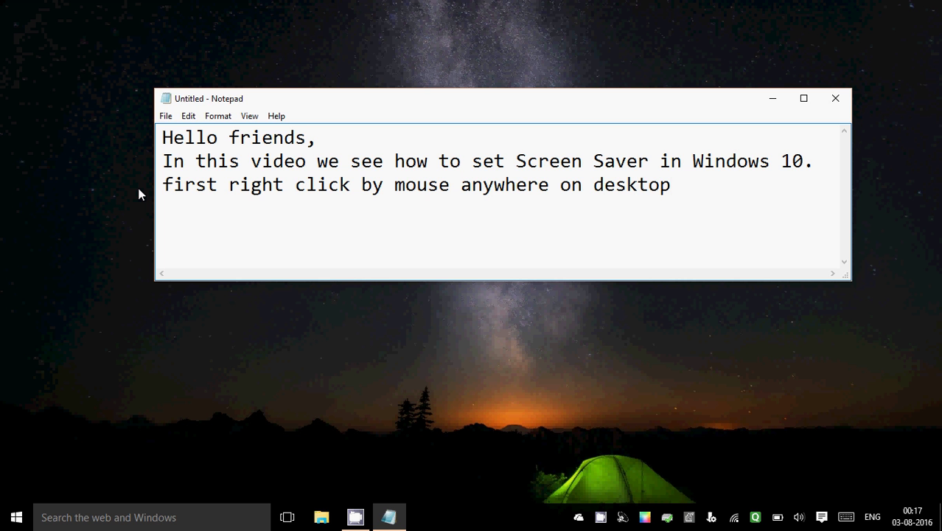
{"action": "type", "text": "."}
Minimize the note and open the Lock screen page of the desktop's personalization settings
{"action": "left_click", "coordinate": [770, 99]}
{"action": "right_click", "coordinate": [263, 115]}
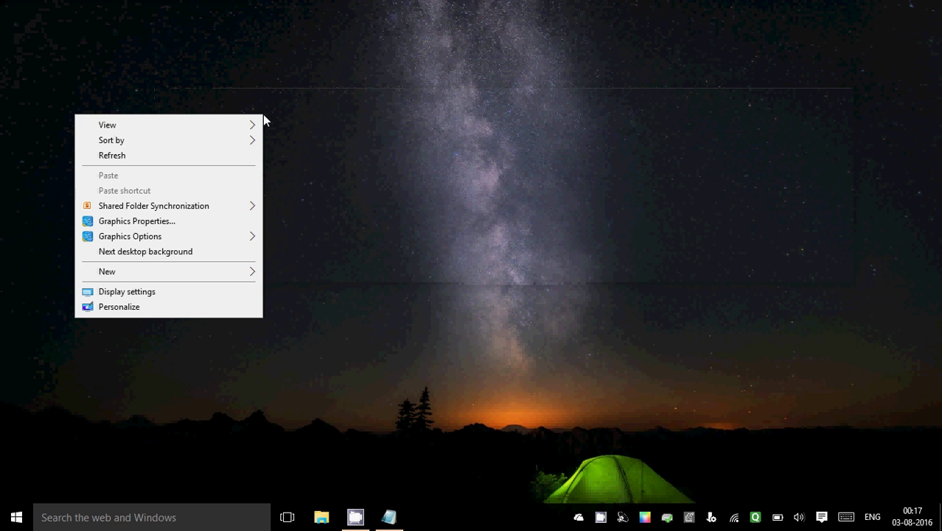
{"action": "left_click", "coordinate": [140, 309]}
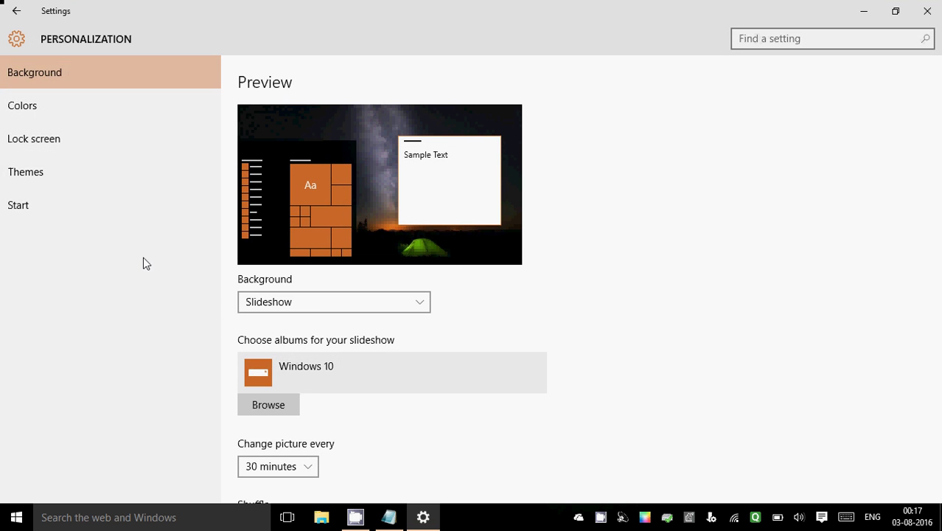
{"action": "left_click", "coordinate": [49, 138]}
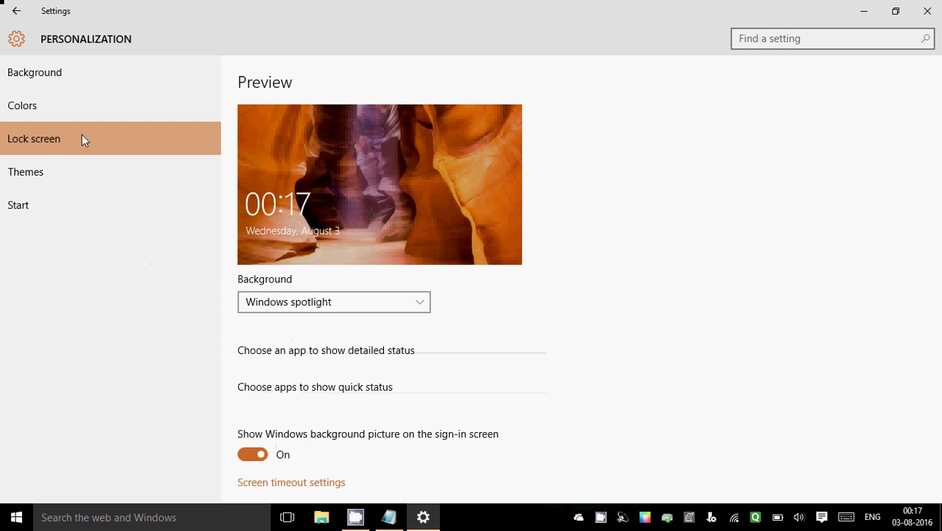
Set the lock screen background type to Picture
{"action": "scroll", "coordinate": [368, 207], "scroll_direction": "down", "scroll_amount": 1}
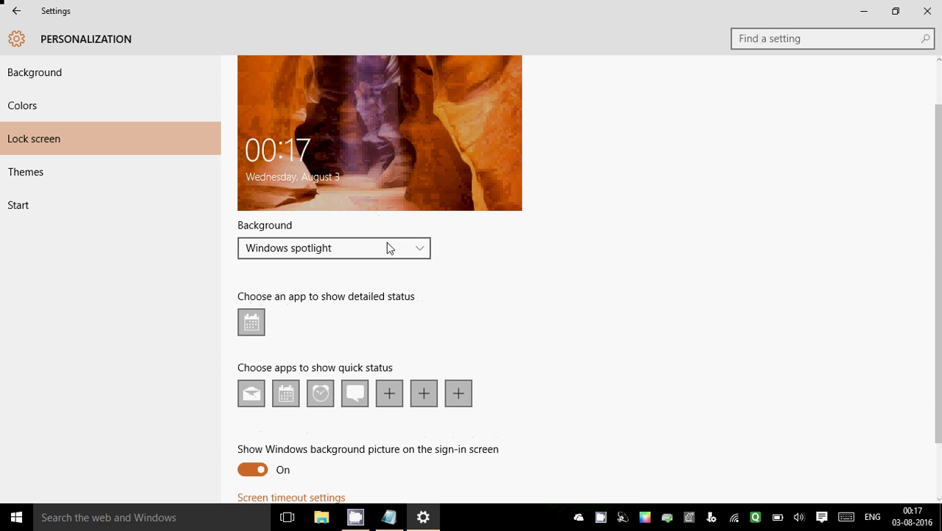
{"action": "left_click", "coordinate": [387, 247]}
{"action": "left_click", "coordinate": [374, 269]}
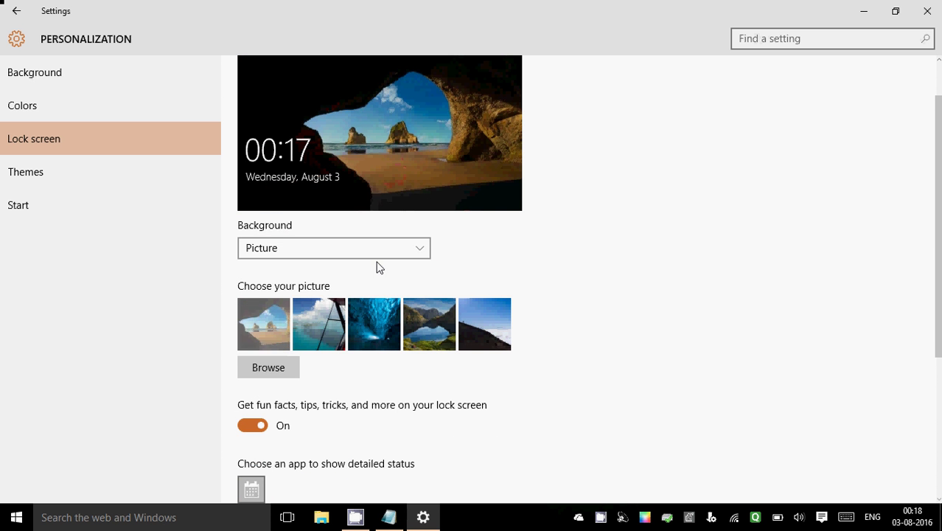
{"action": "scroll", "coordinate": [378, 267], "scroll_direction": "down", "scroll_amount": 2}
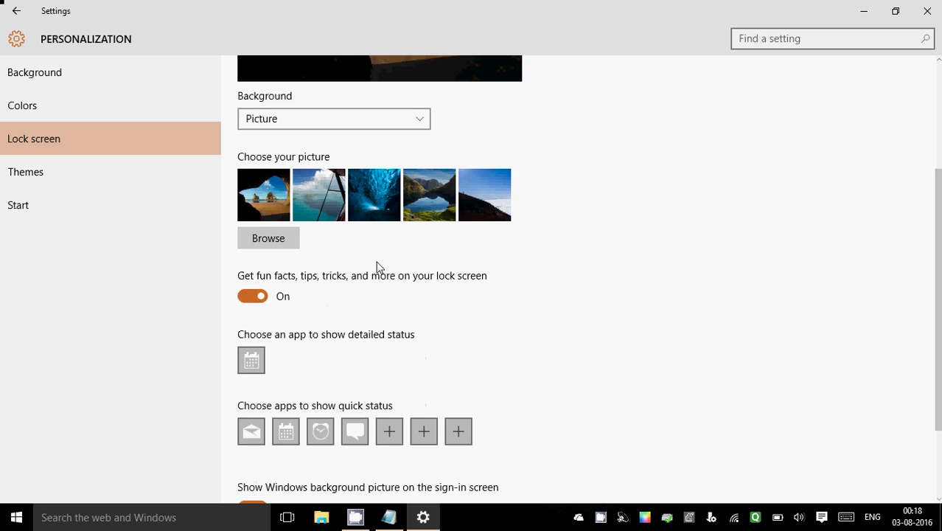
{"action": "scroll", "coordinate": [378, 265], "scroll_direction": "down", "scroll_amount": 2}
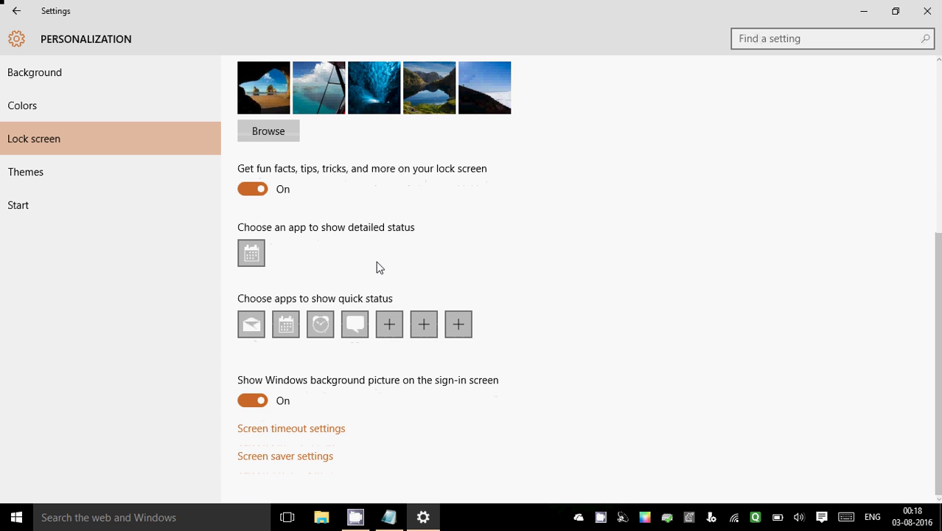
Switch back to Notepad and add the line "go to personalization-->lock screen u can select any" below the desktop instruction
{"action": "left_click", "coordinate": [388, 509]}
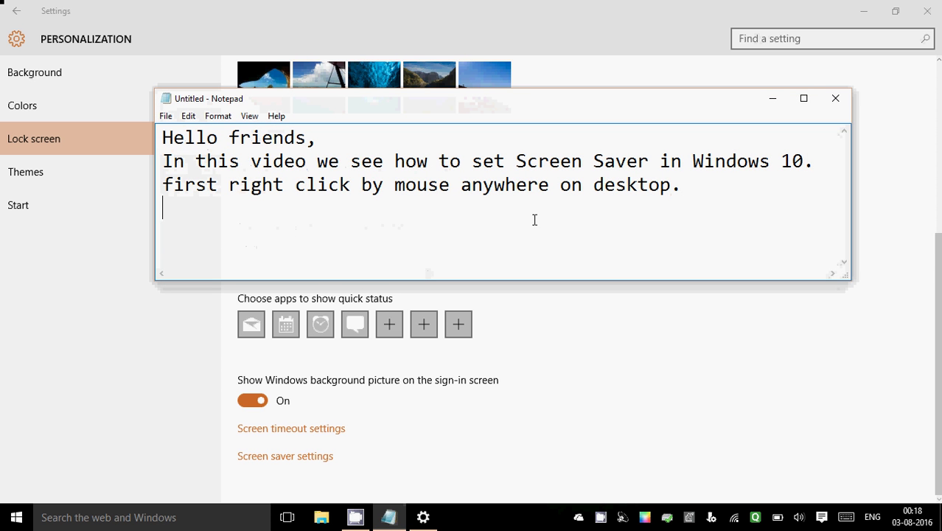
{"action": "type", "text": "go to "}
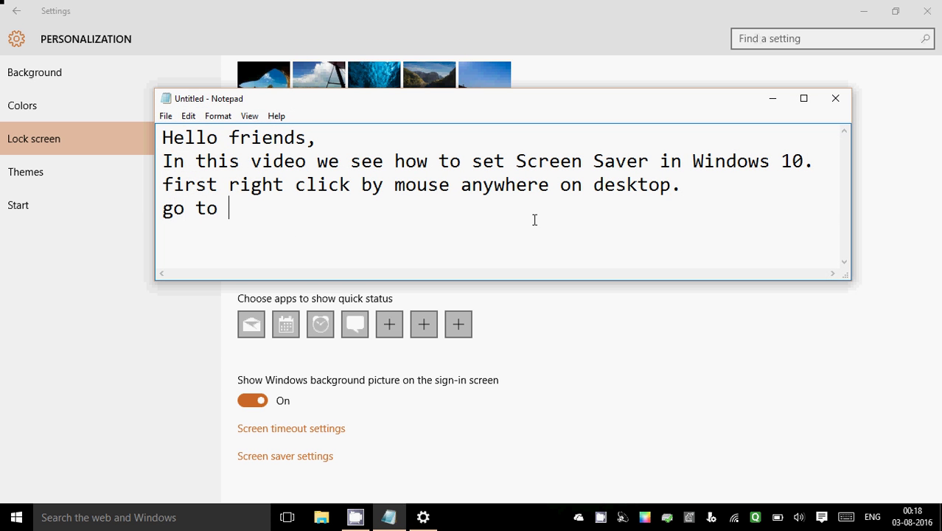
{"action": "type", "text": "persona"}
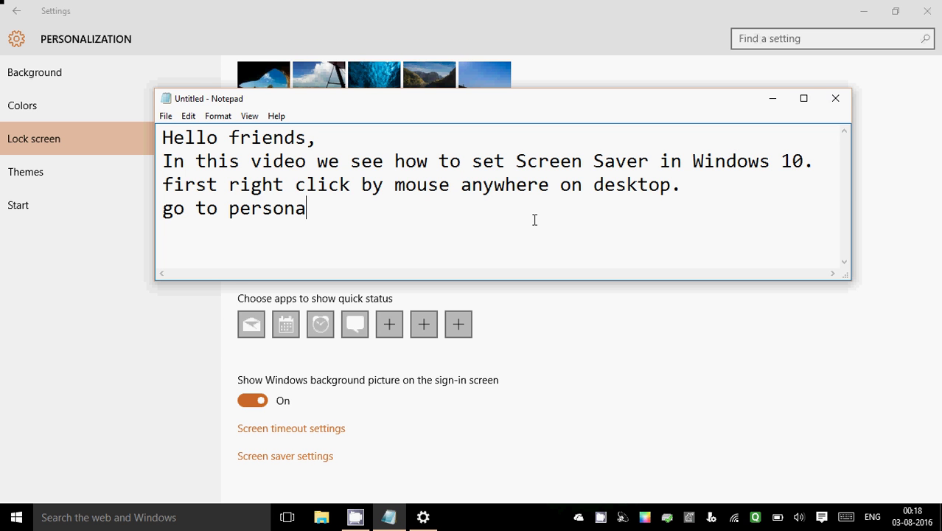
{"action": "type", "text": "lizat"}
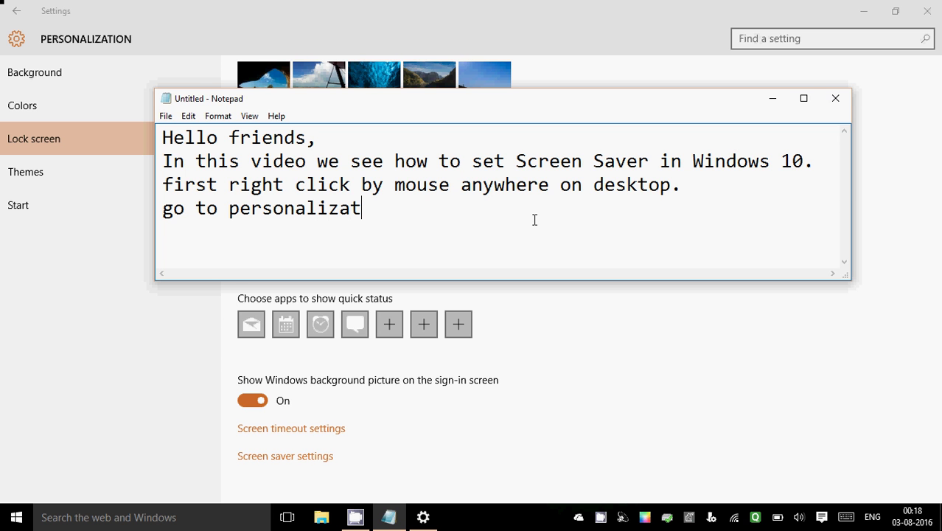
{"action": "type", "text": "ion-->lock"}
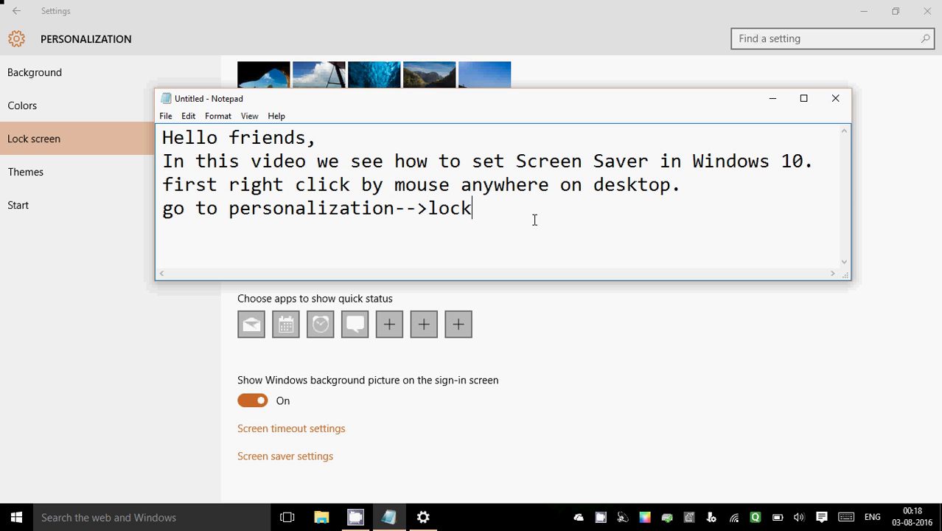
{"action": "type", "text": " screen u cansel"}
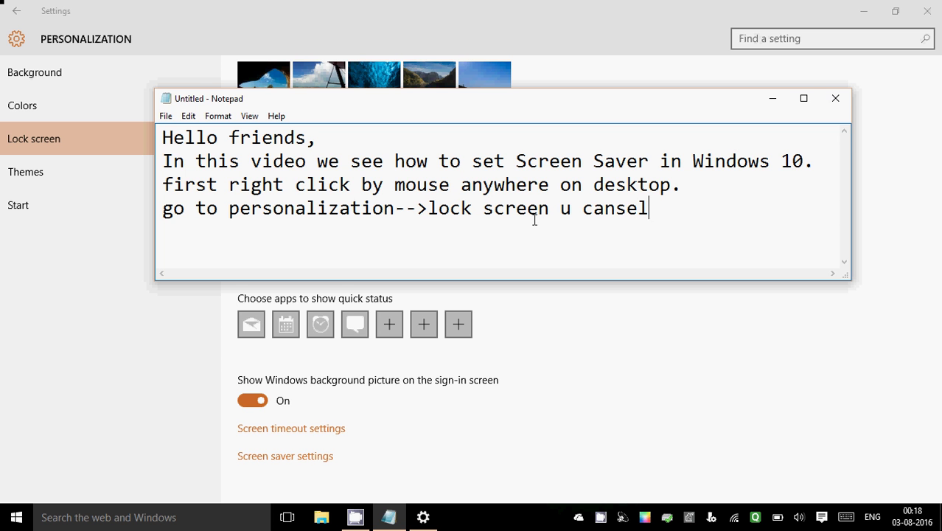
{"action": "key", "text": "Left"}
{"action": "key", "text": "Left"}
{"action": "key", "text": "Right"}
{"action": "key", "text": "Right"}
{"action": "key", "text": "Right"}
{"action": "type", "text": "ect any"}
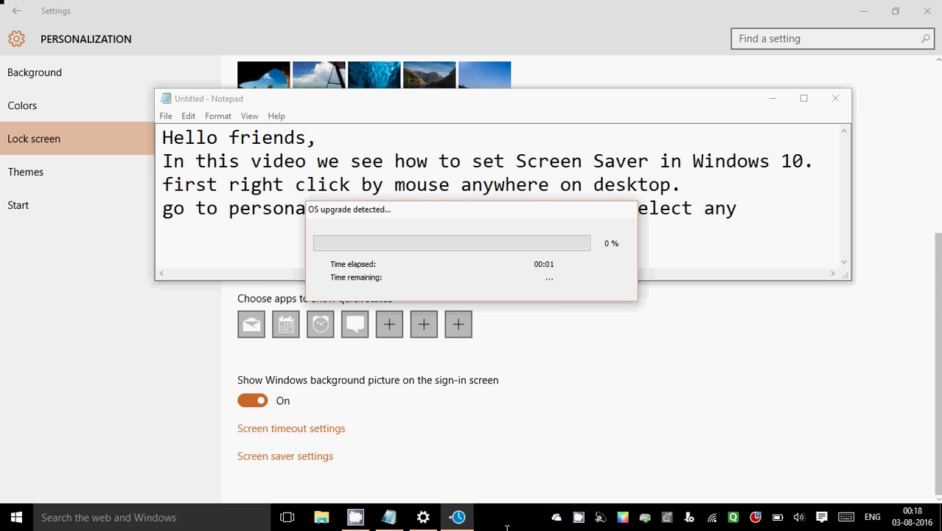
Try to close the OS upgrade progress window, and finish the note's last line with "picture." followed by a new line
{"action": "right_click", "coordinate": [463, 521]}
{"action": "left_click", "coordinate": [450, 486]}
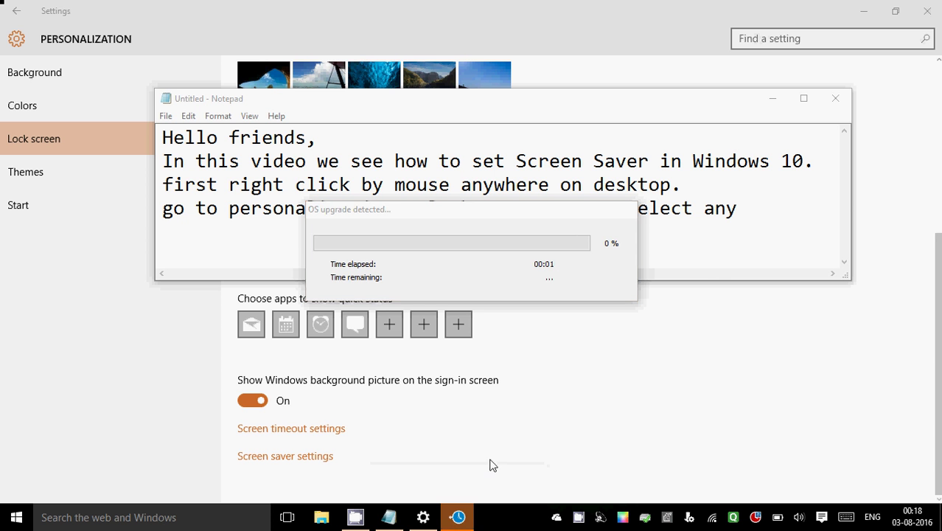
{"action": "left_click", "coordinate": [740, 215]}
{"action": "type", "text": "p"}
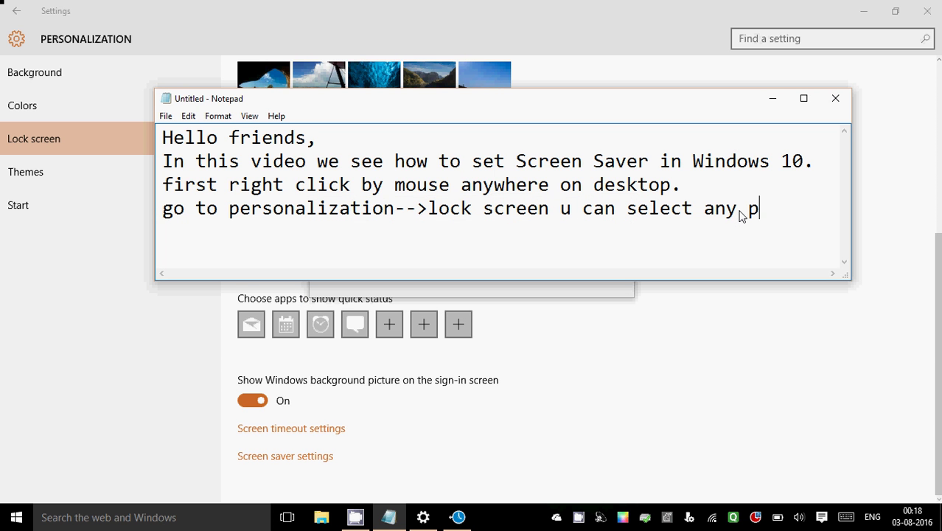
{"action": "type", "text": "ictu"}
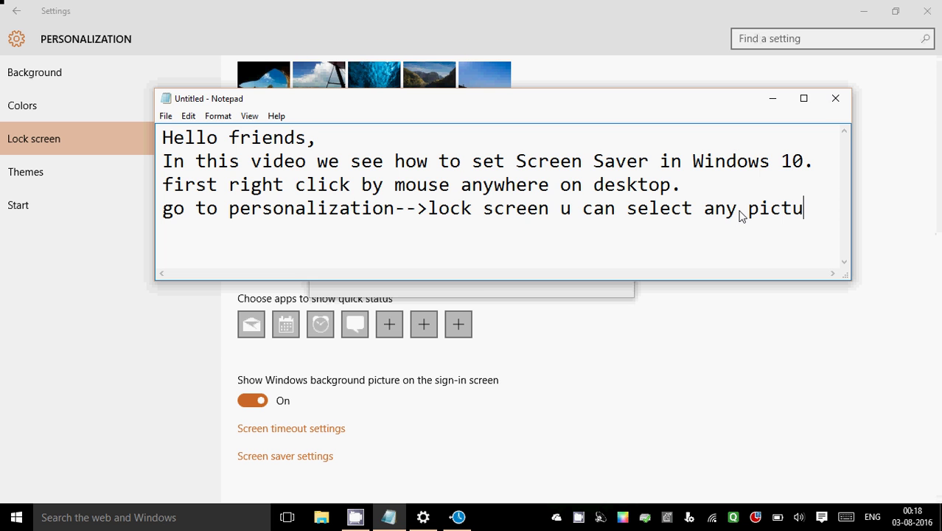
{"action": "type", "text": "re."}
{"action": "key", "text": "Return"}
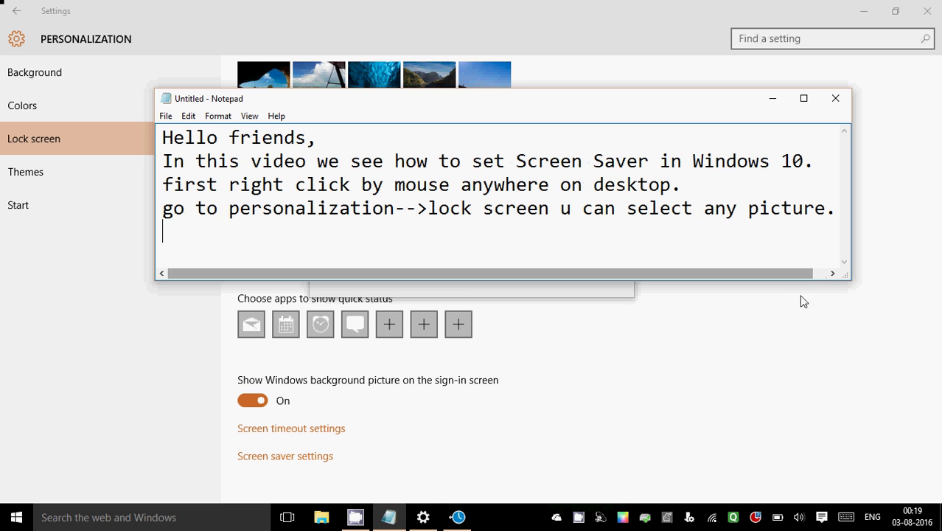
Return to Settings, choose the aircraft-over-sea photo as the lock screen picture, and dismiss the Dell Backup and Recovery notice
{"action": "left_click", "coordinate": [171, 322]}
{"action": "scroll", "coordinate": [285, 225], "scroll_direction": "up", "scroll_amount": 3}
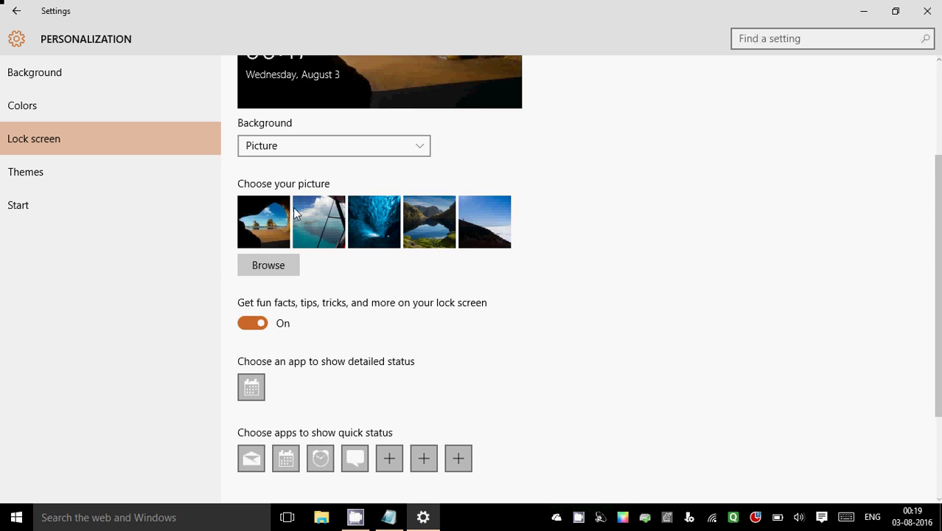
{"action": "left_click", "coordinate": [309, 213]}
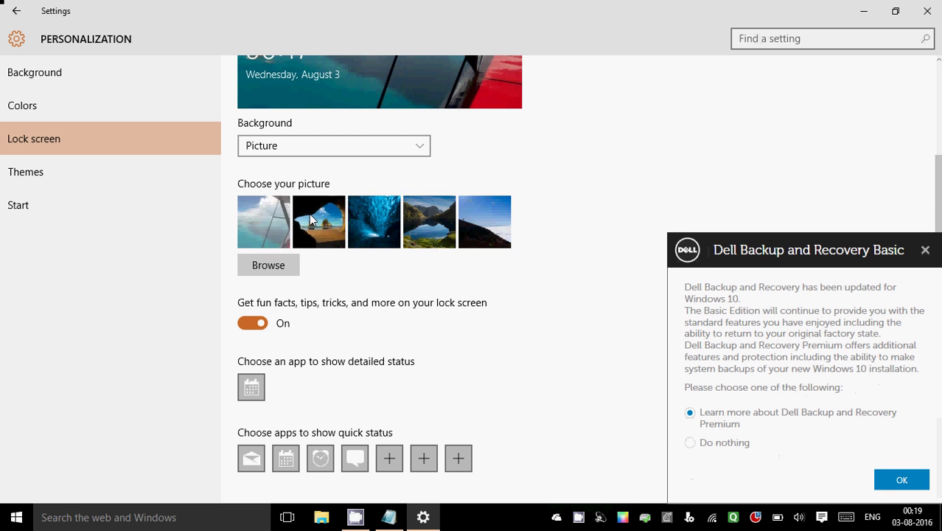
{"action": "scroll", "coordinate": [311, 218], "scroll_direction": "up", "scroll_amount": 2}
{"action": "scroll", "coordinate": [311, 219], "scroll_direction": "up", "scroll_amount": 1}
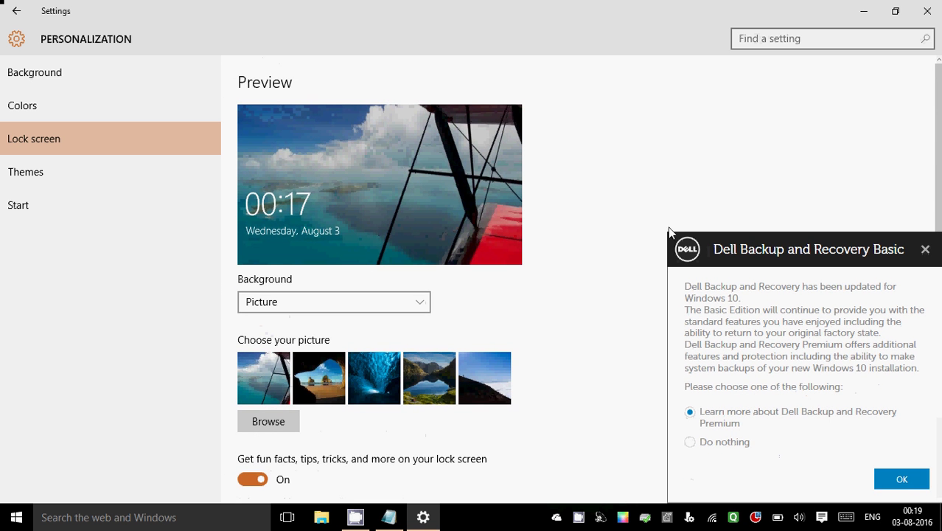
{"action": "left_click", "coordinate": [924, 250]}
Open the screen saver settings from the Lock screen page
{"action": "scroll", "coordinate": [671, 343], "scroll_direction": "down", "scroll_amount": 4}
{"action": "scroll", "coordinate": [671, 346], "scroll_direction": "down", "scroll_amount": 5}
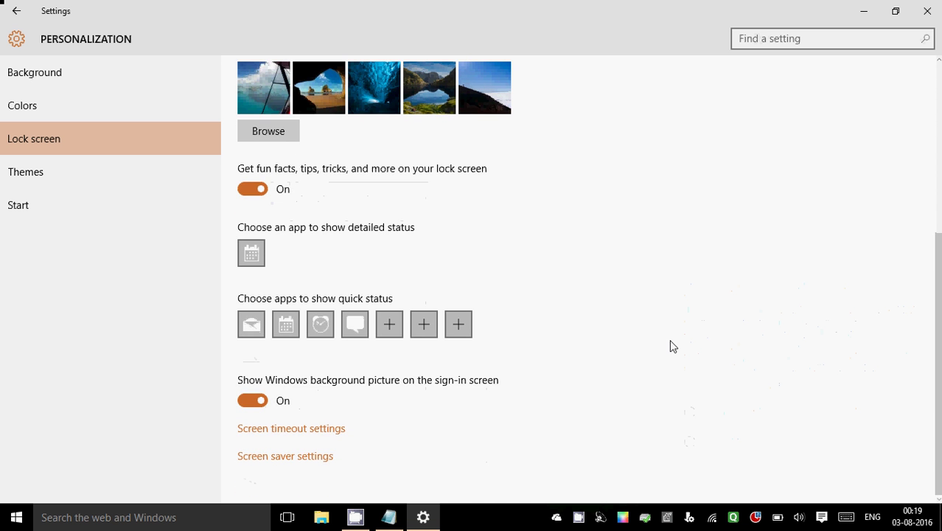
{"action": "left_click", "coordinate": [288, 457]}
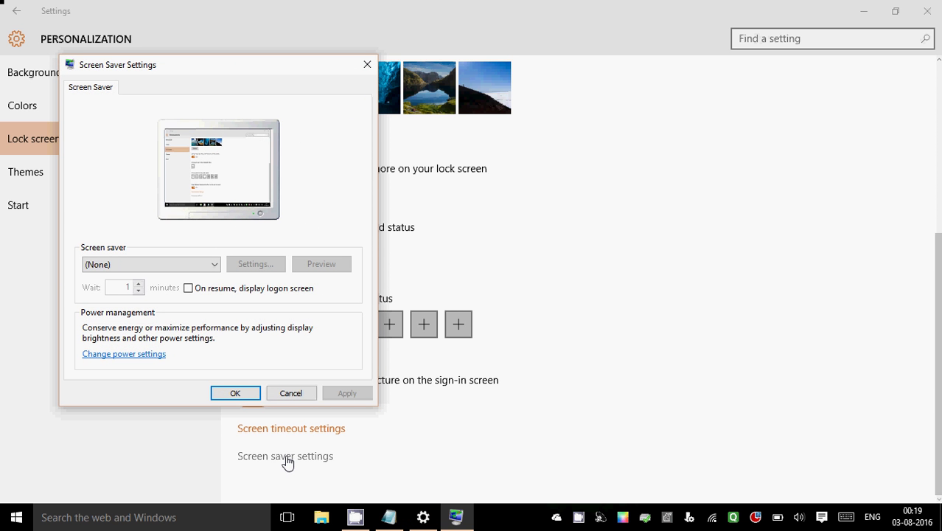
Select the 3D Text screen saver and confirm its settings with the rotation type set to Spin
{"action": "left_click", "coordinate": [216, 265]}
{"action": "left_click", "coordinate": [177, 287]}
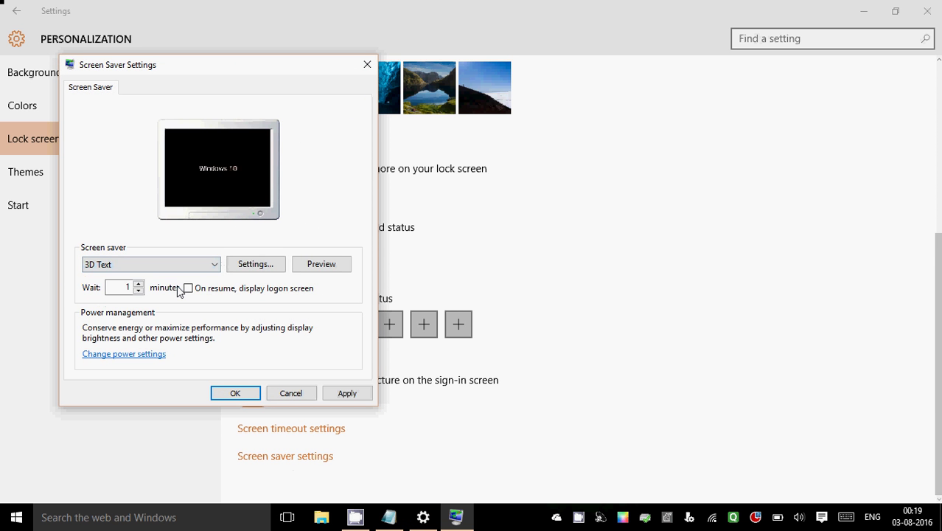
{"action": "left_click", "coordinate": [255, 267]}
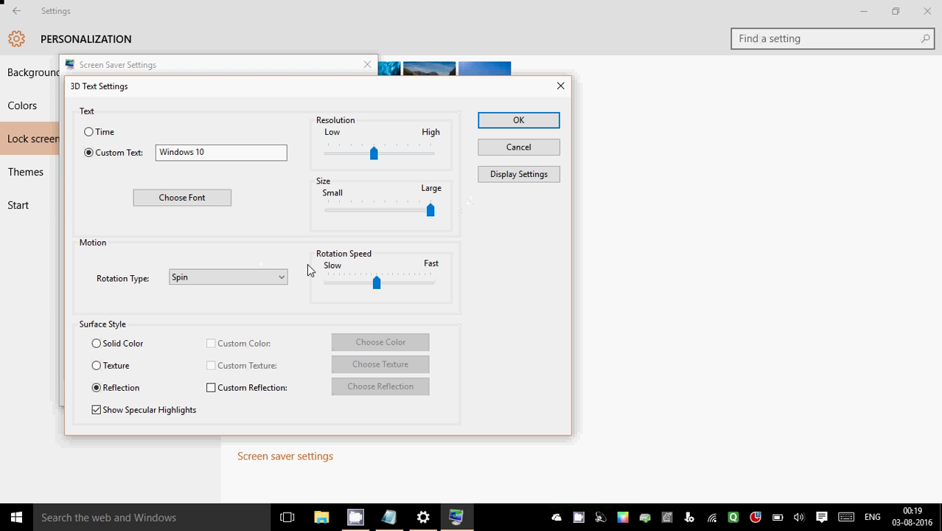
{"action": "left_click", "coordinate": [270, 277]}
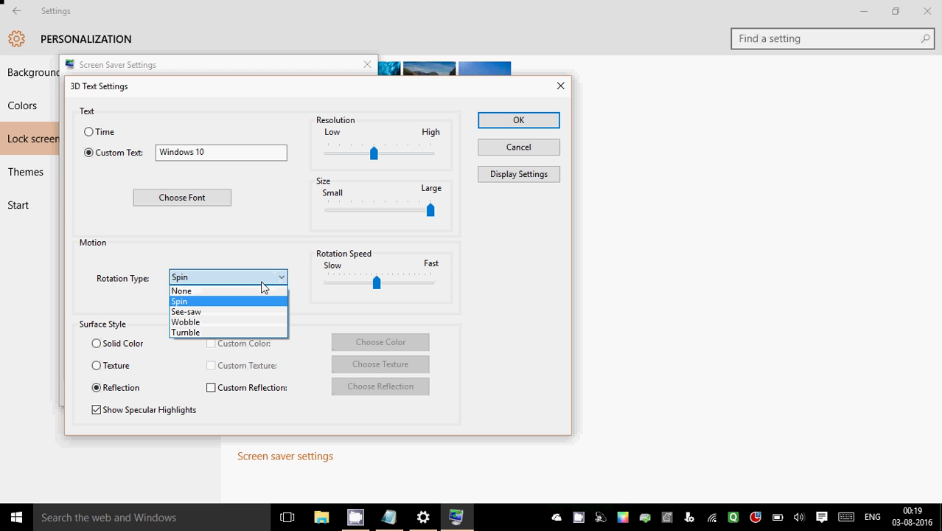
{"action": "left_click", "coordinate": [223, 300]}
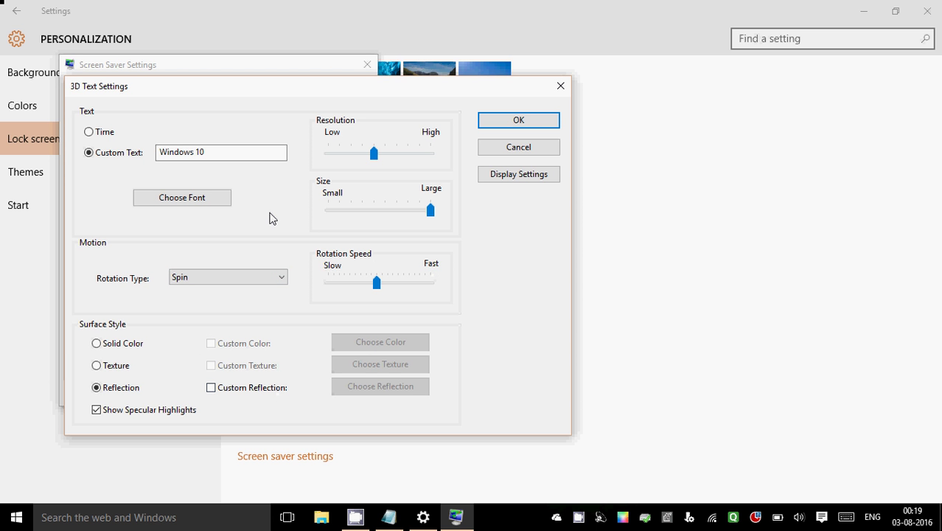
{"action": "left_click", "coordinate": [487, 124]}
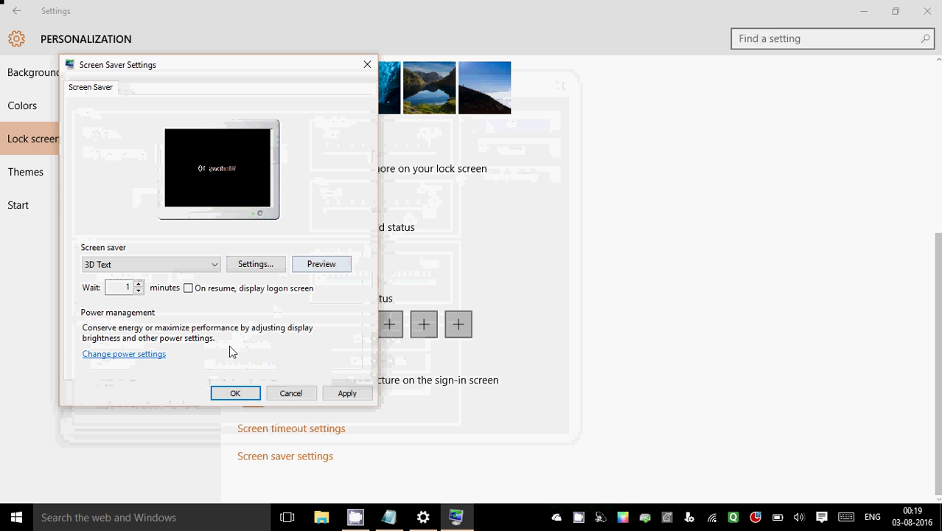
Preview the 3D Text screen saver full screen, exit the preview and confirm the screen saver settings
{"action": "left_click", "coordinate": [311, 265]}
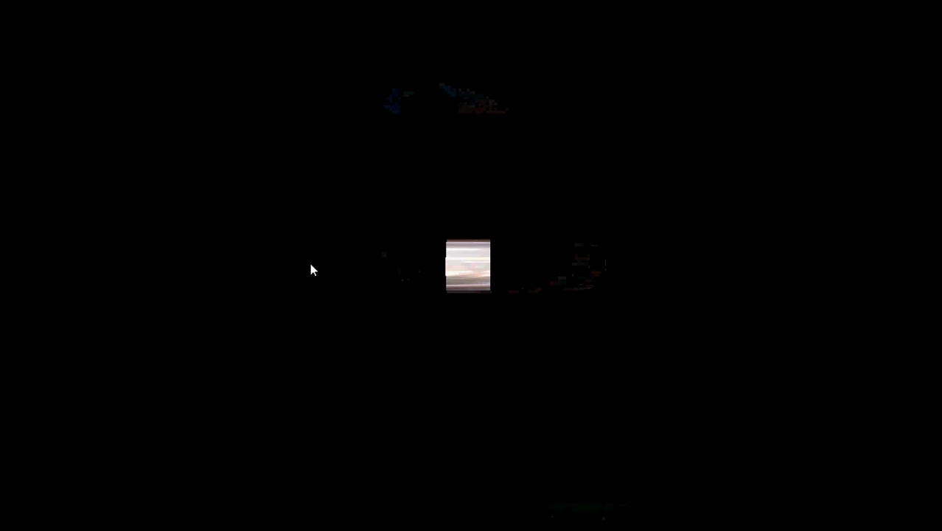
{"action": "left_click", "coordinate": [310, 266]}
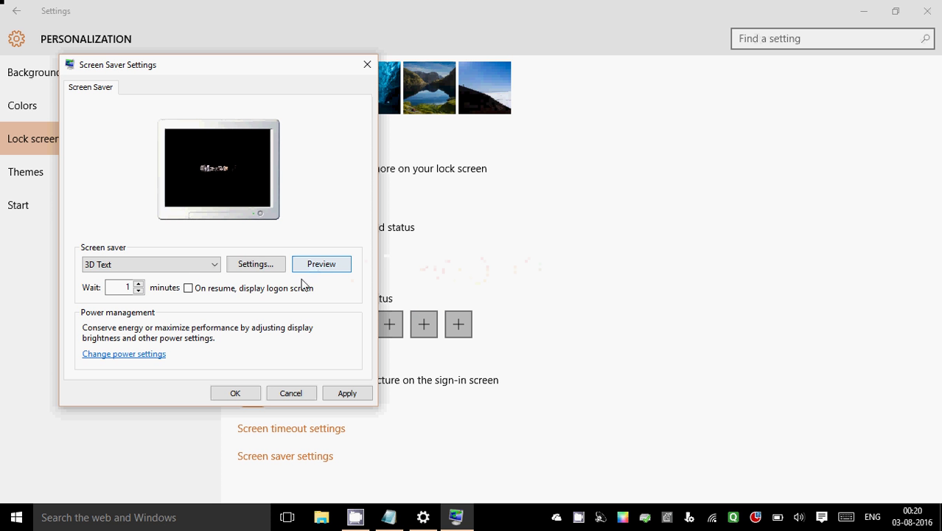
{"action": "left_click", "coordinate": [235, 388]}
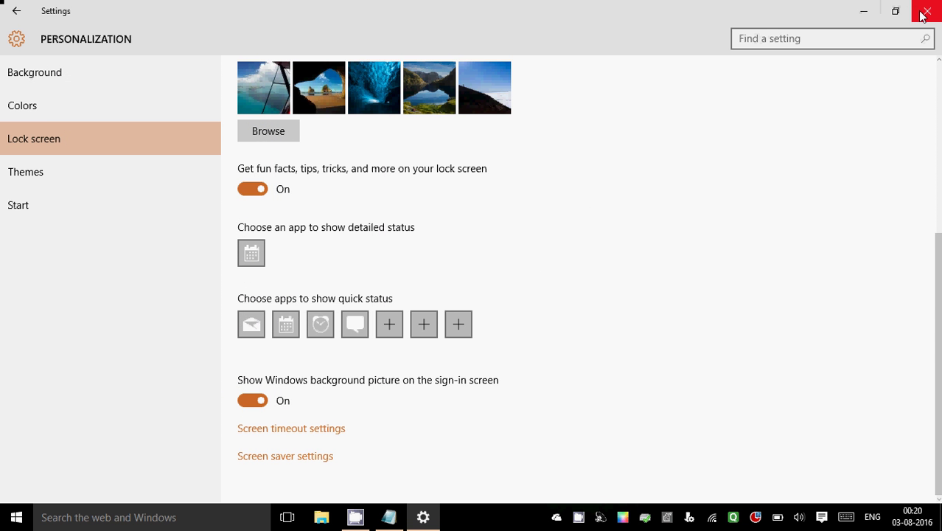
Open the screen timeout settings and set the battery-power screen turn-off time to 1 minute, and back to 2 minutes
{"action": "mouse_move", "coordinate": [400, 515]}
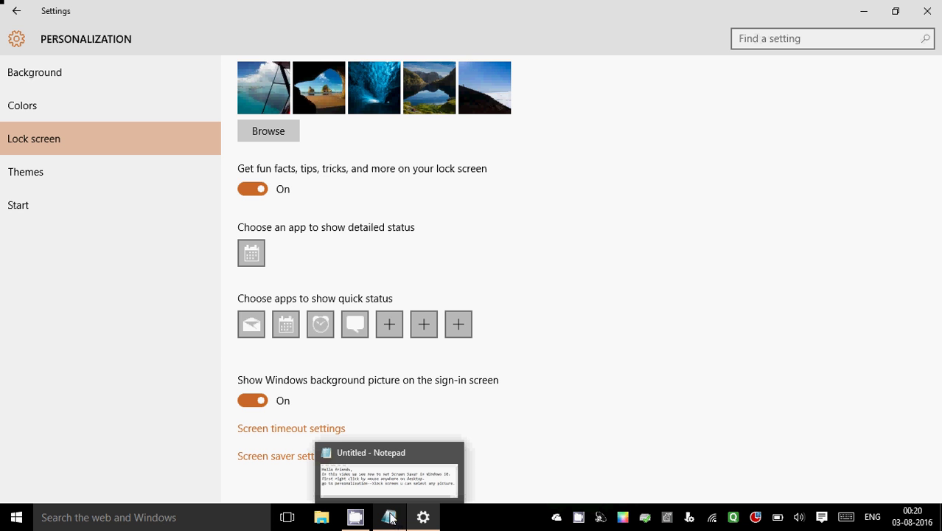
{"action": "left_click", "coordinate": [306, 429]}
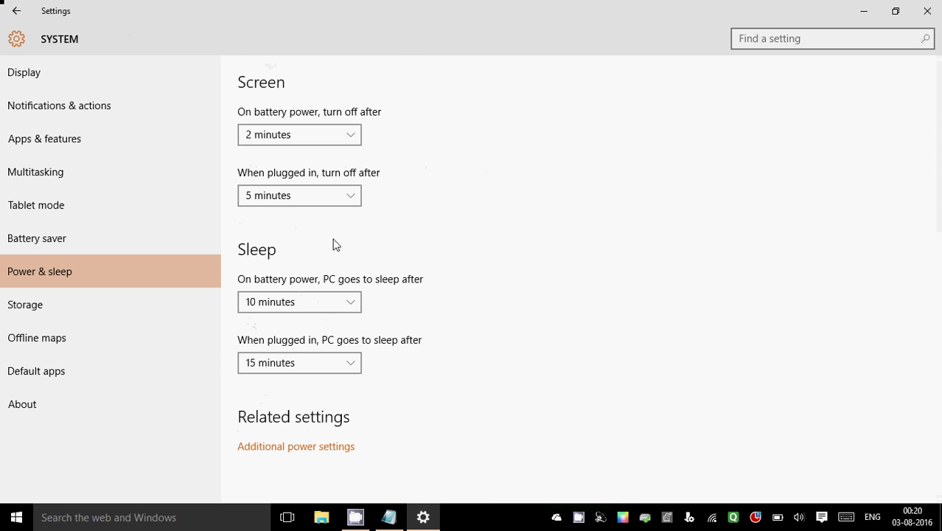
{"action": "left_click", "coordinate": [348, 138]}
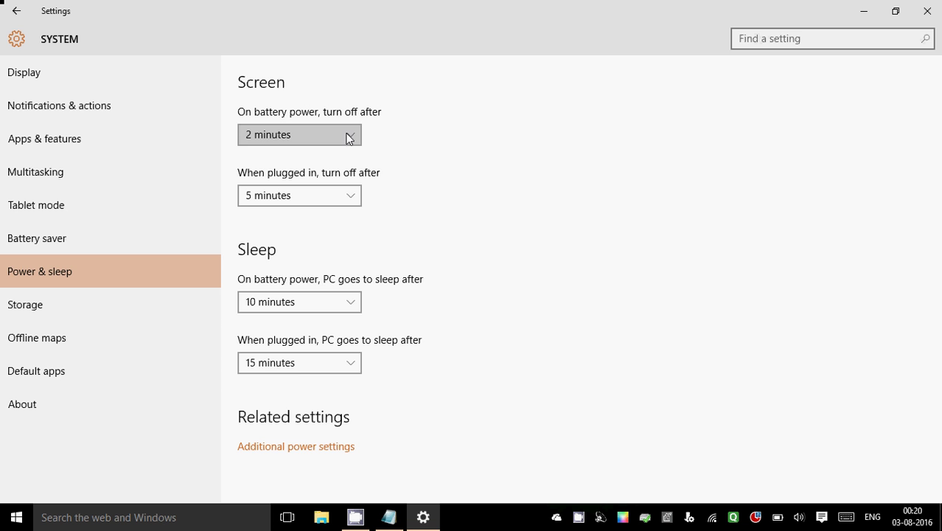
{"action": "left_click", "coordinate": [313, 110]}
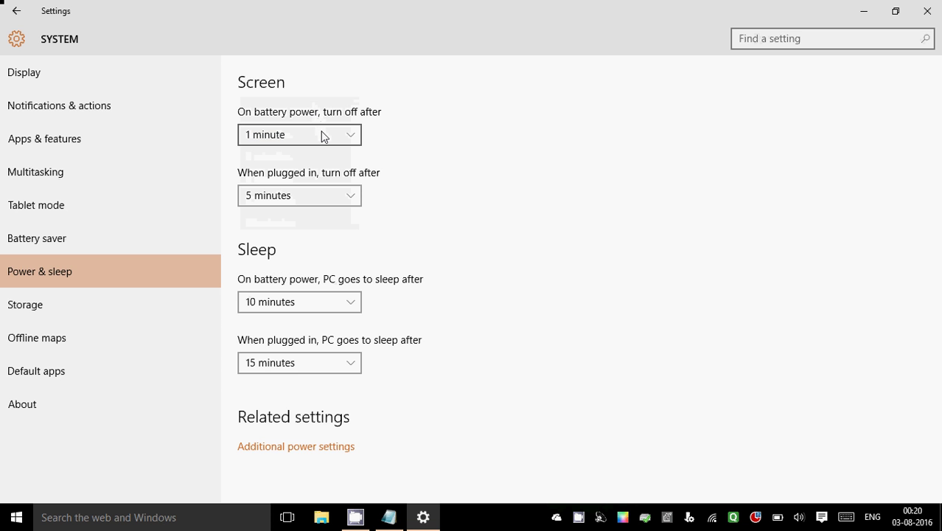
{"action": "left_click", "coordinate": [327, 138]}
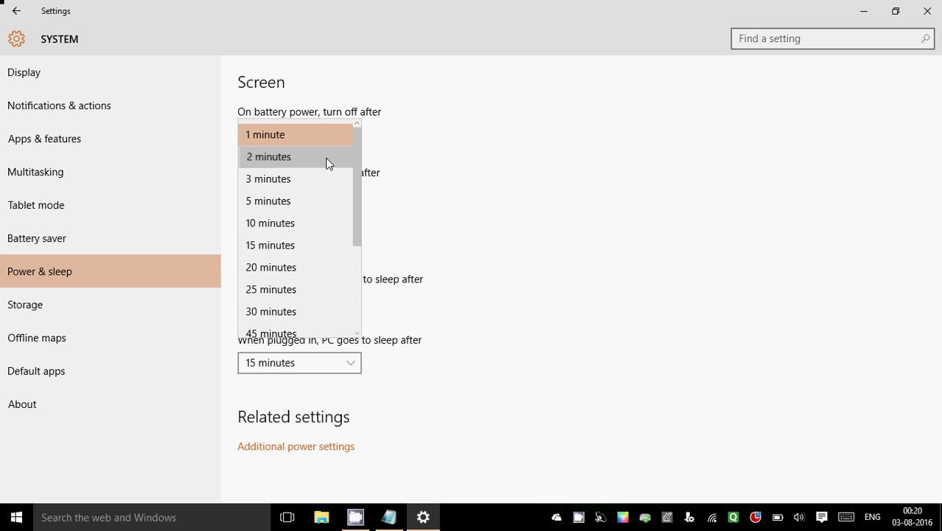
{"action": "left_click", "coordinate": [328, 159]}
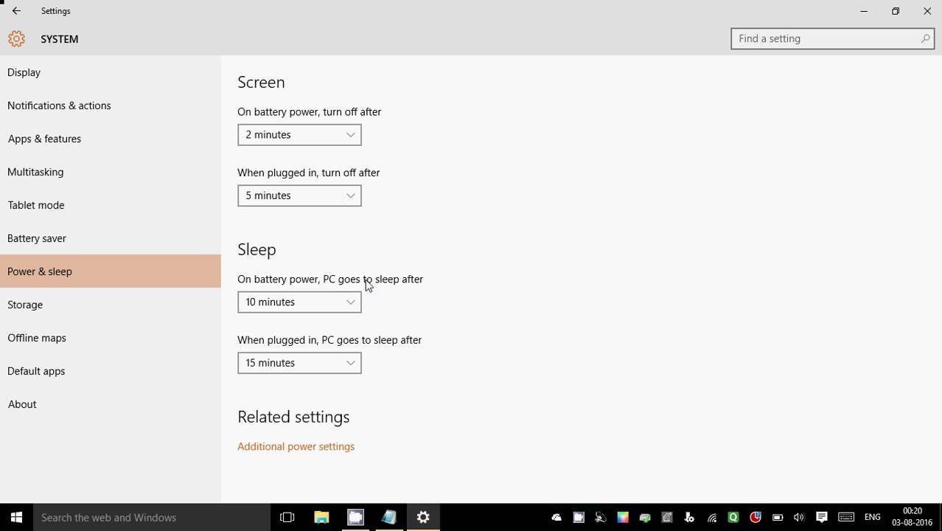
Set the PC's sleep delay on battery power to 1 minute, and change it to 3 minutes
{"action": "left_click", "coordinate": [352, 304]}
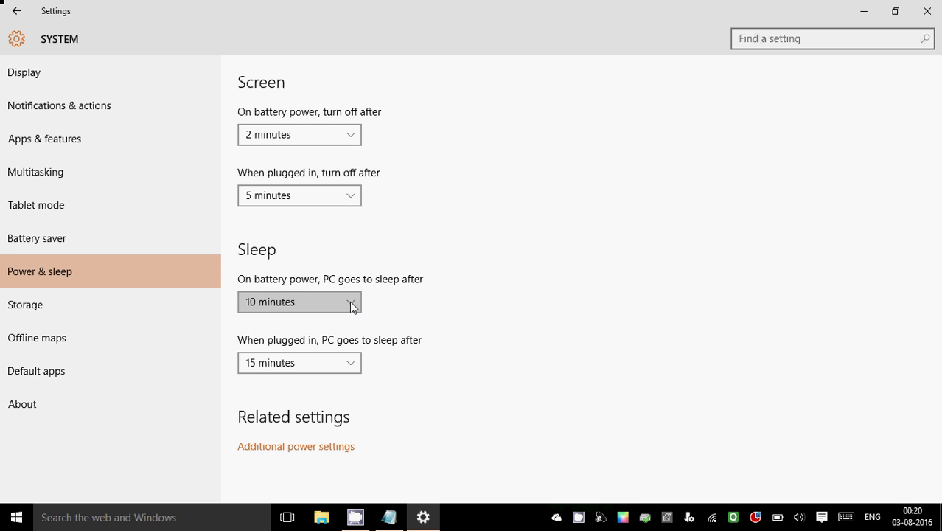
{"action": "scroll", "coordinate": [260, 237], "scroll_direction": "up", "scroll_amount": 1}
{"action": "left_click", "coordinate": [262, 238]}
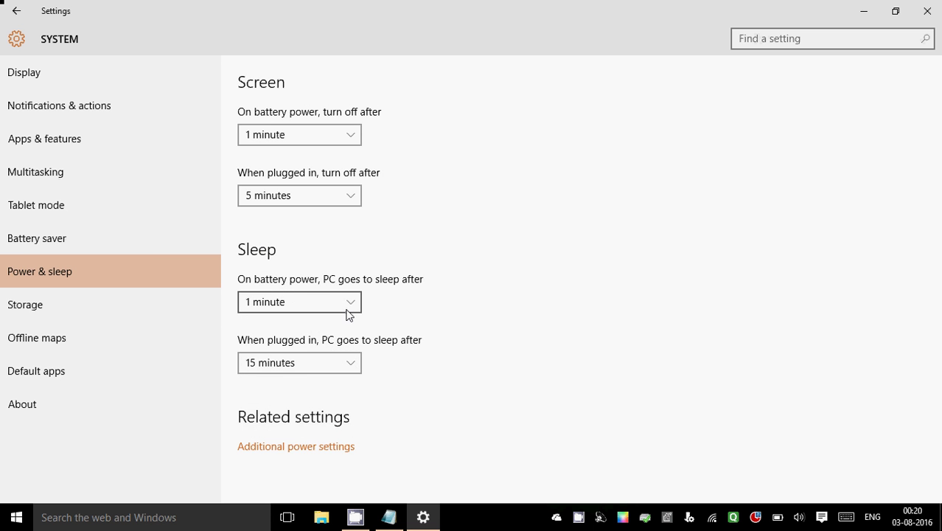
{"action": "left_click", "coordinate": [348, 313]}
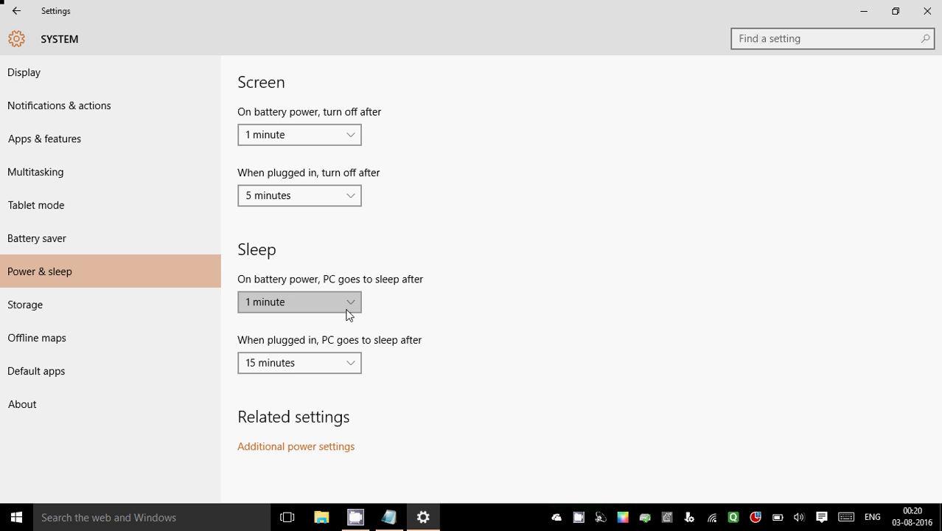
{"action": "left_click", "coordinate": [335, 345]}
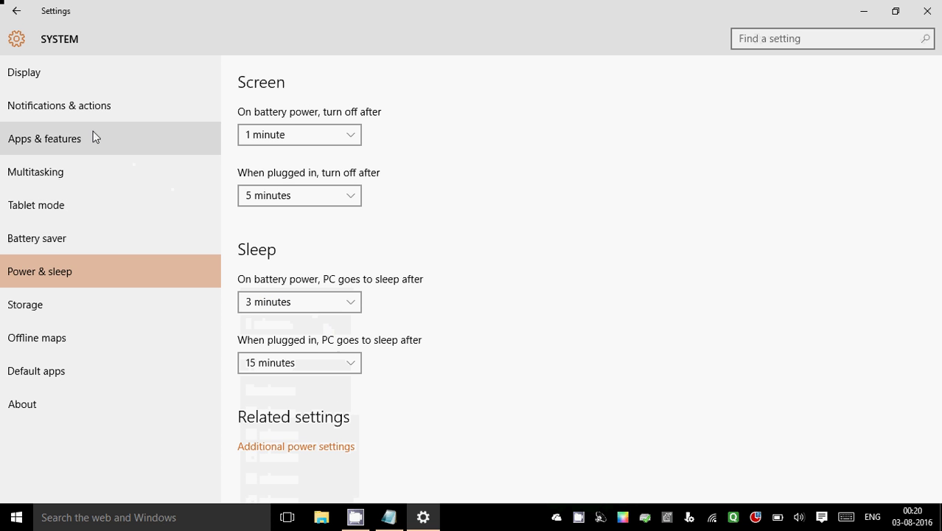
Close Settings and add the closing line "thanks for watching..." to the Notepad note
{"action": "left_click", "coordinate": [21, 11]}
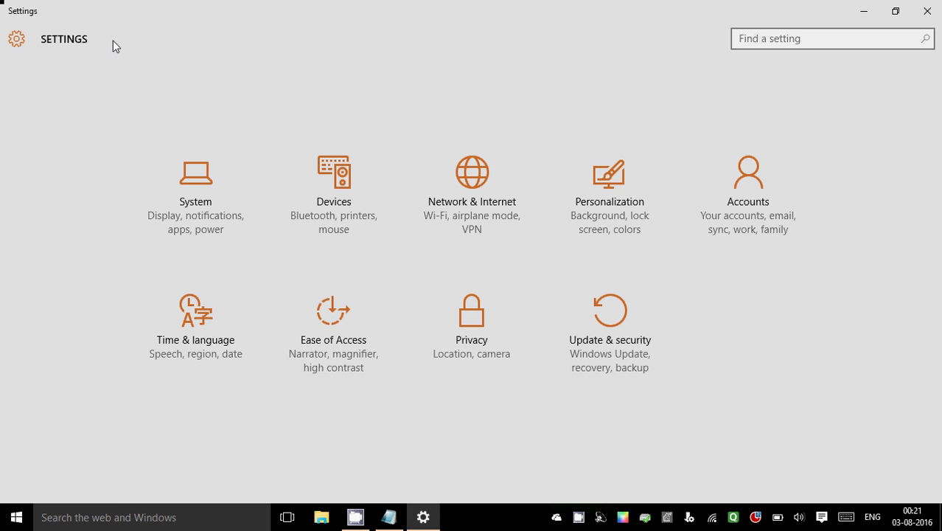
{"action": "left_click", "coordinate": [928, 10]}
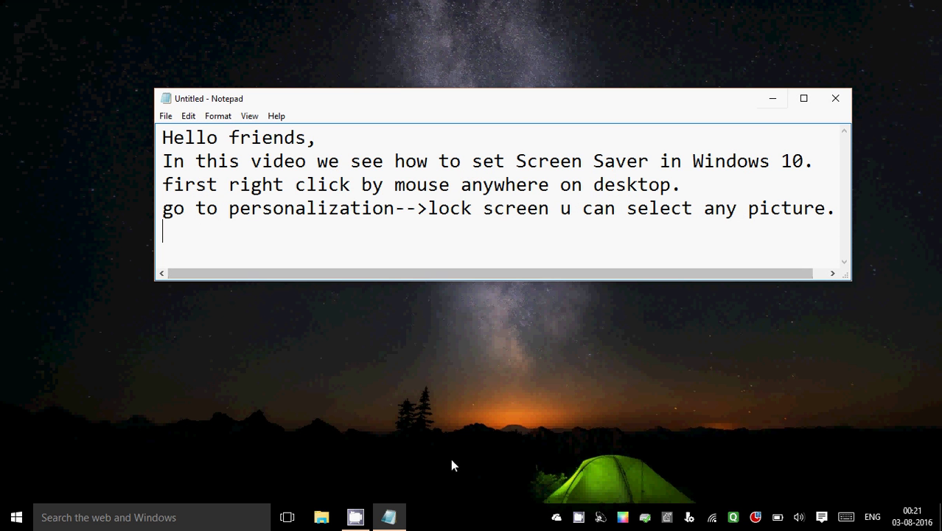
{"action": "type", "text": "thanks for "}
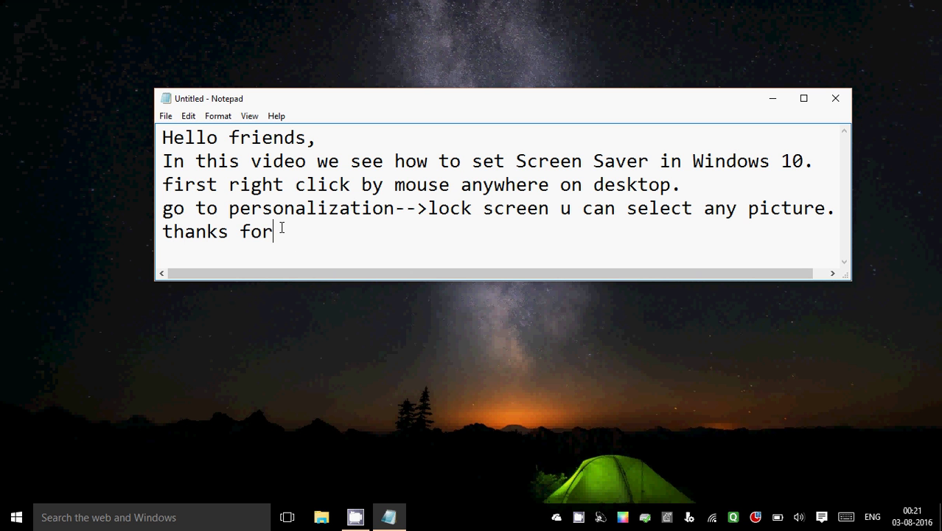
{"action": "type", "text": "watching..."}
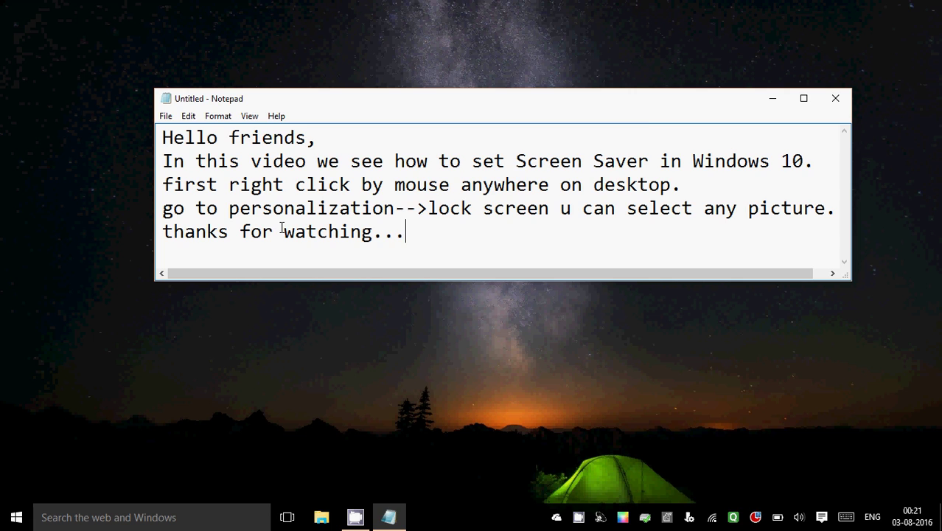